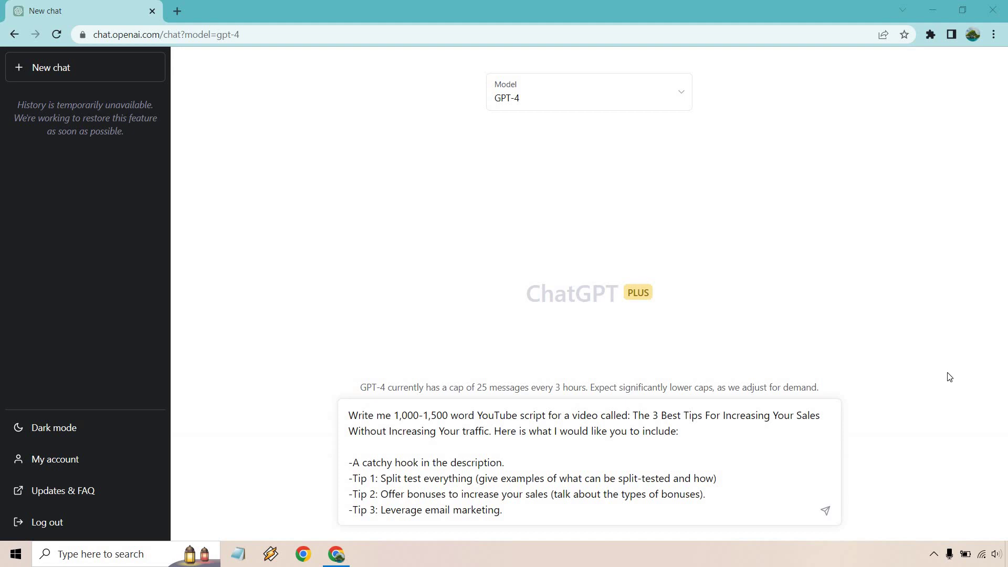
- Send the YouTube sales-tips script request to GPT-4 and let it write the intro, hook and Tip 1
left_click(826, 511)
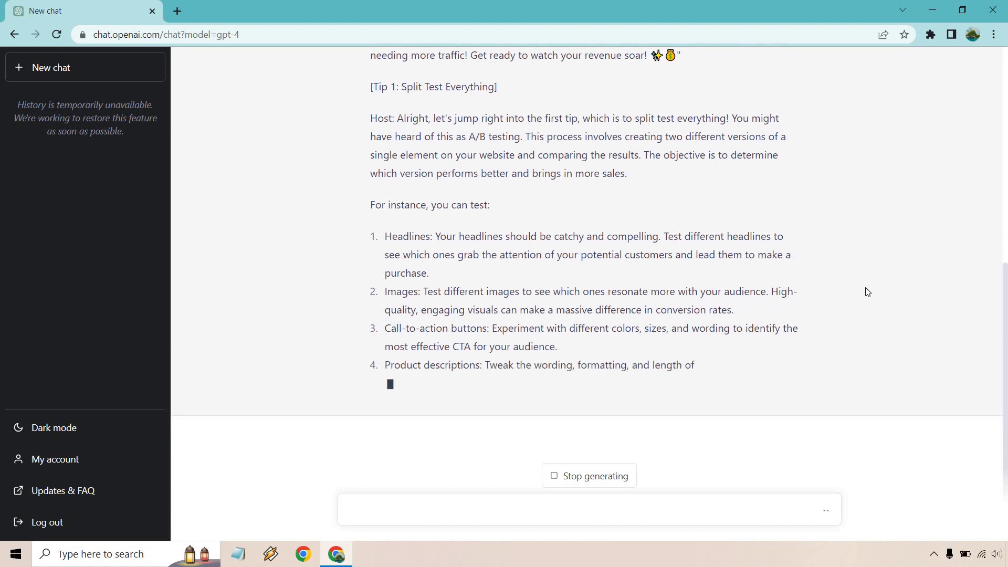
- Follow the streaming script through Tip 2's bonus ideas into Tip 3 until the network error
scroll(867, 278, "up", 1)
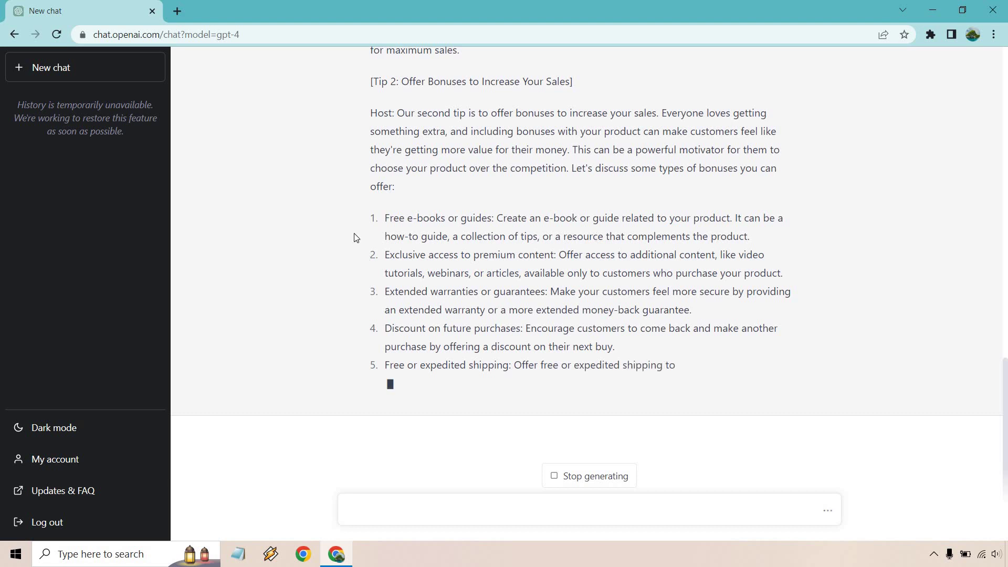
left_click_drag(366, 128, 362, 117)
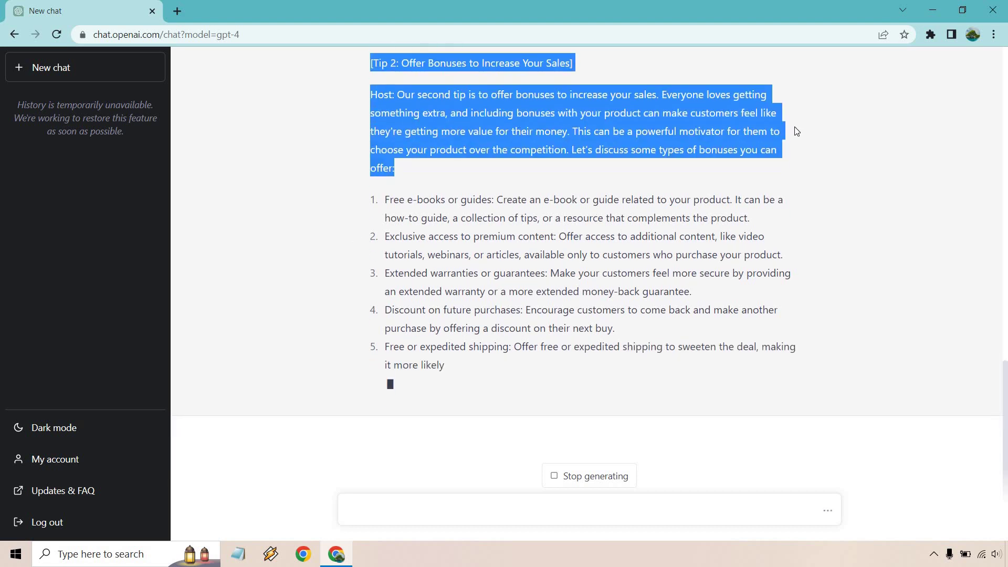
left_click(883, 141)
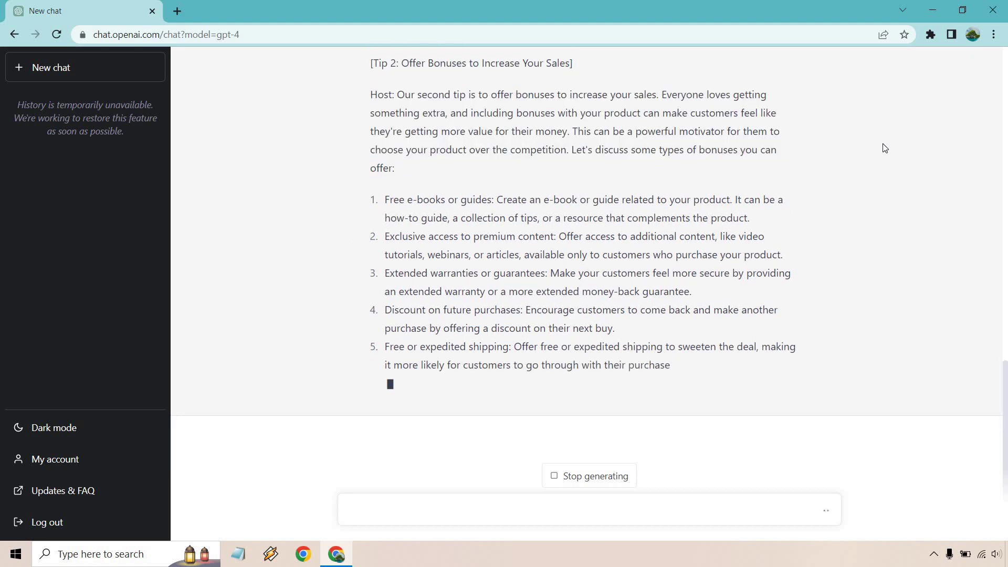
scroll(716, 244, "up", 15)
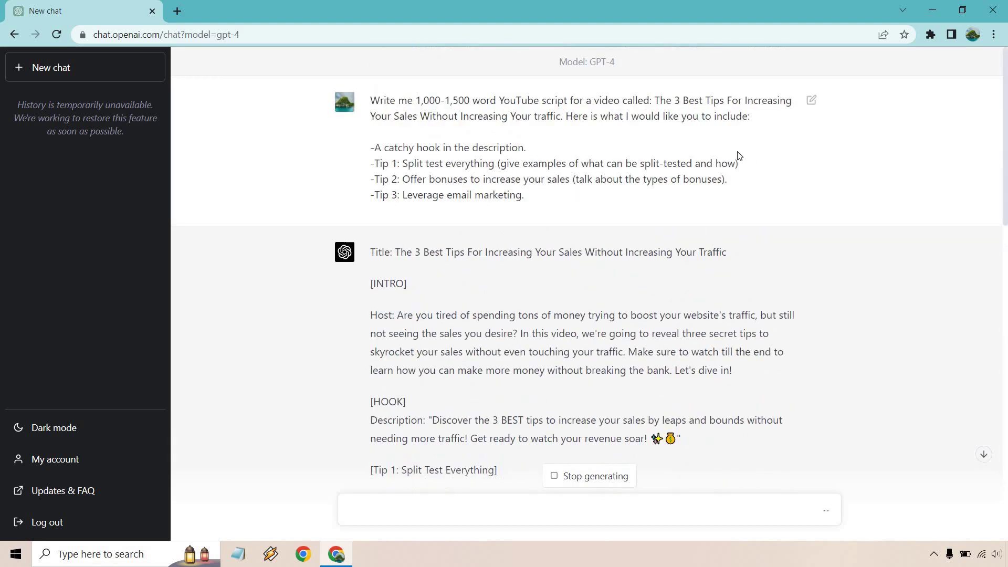
scroll(943, 159, "down", 15)
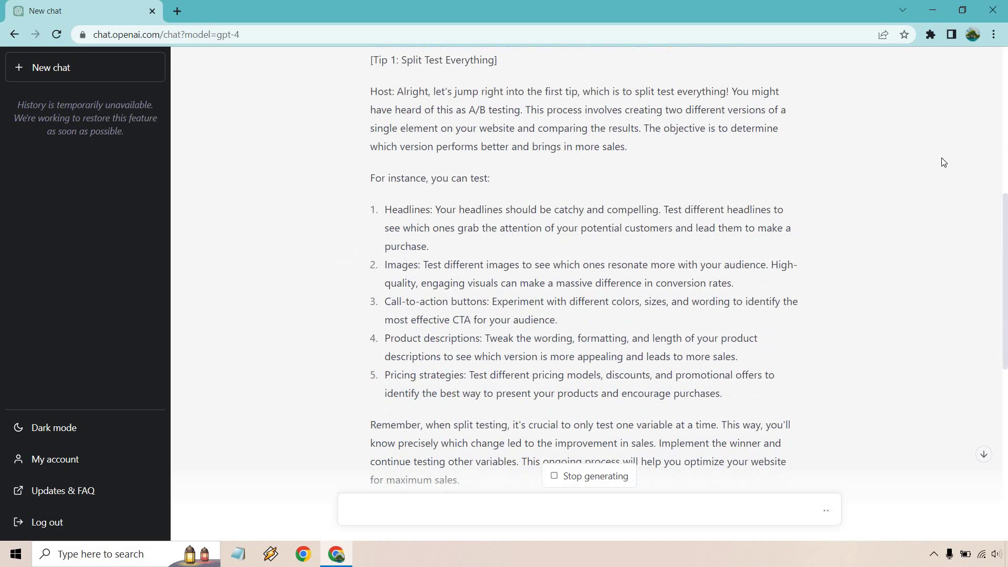
scroll(938, 164, "down", 1)
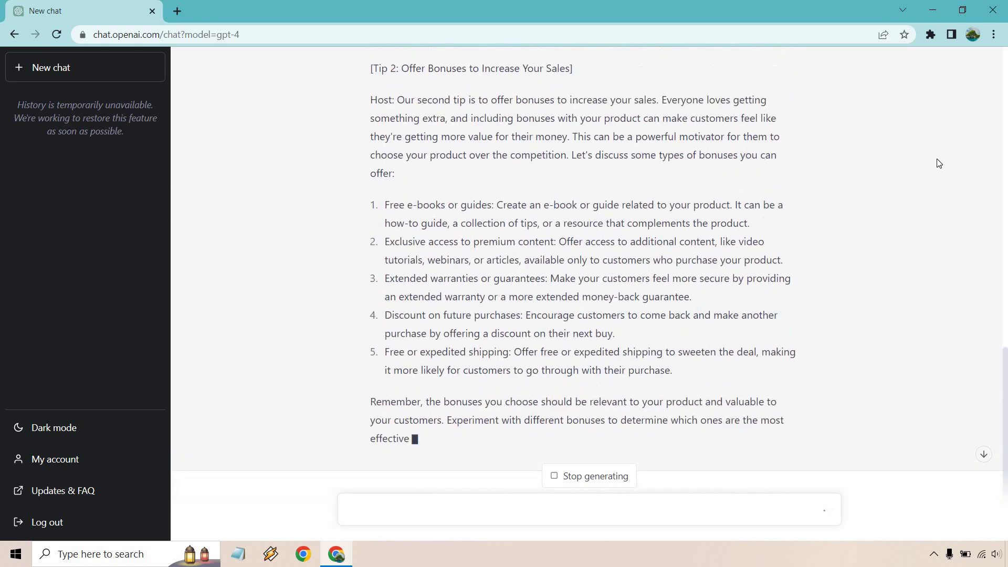
scroll(937, 165, "down", 2)
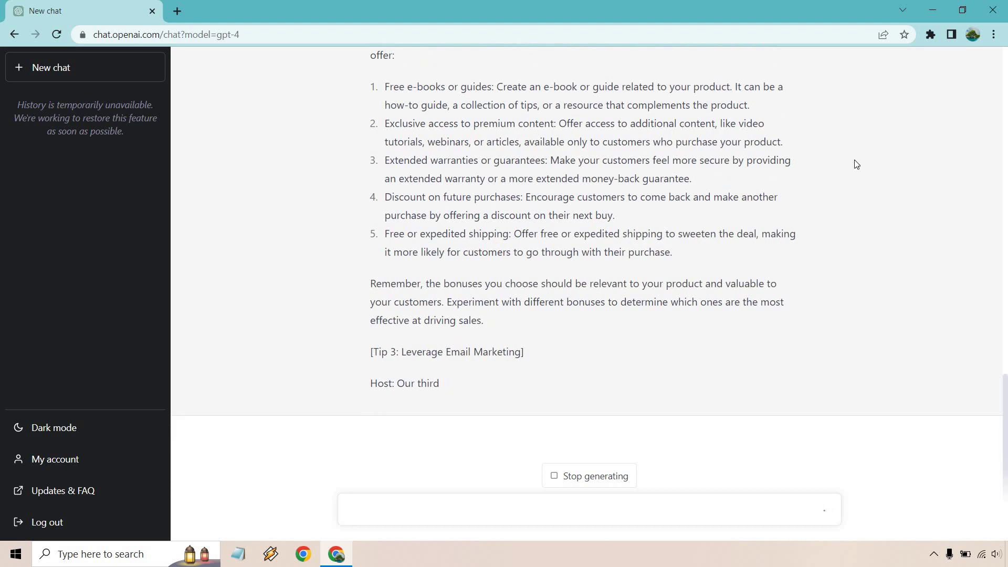
scroll(922, 176, "up", 1)
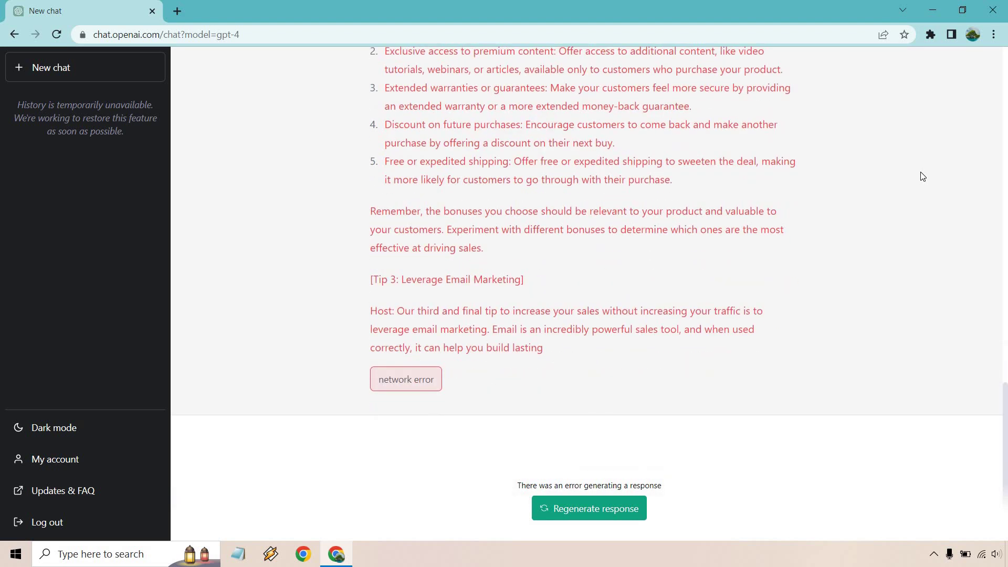
- Regenerate the response after the network error to get a fresh version of the script
scroll(922, 177, "up", 3)
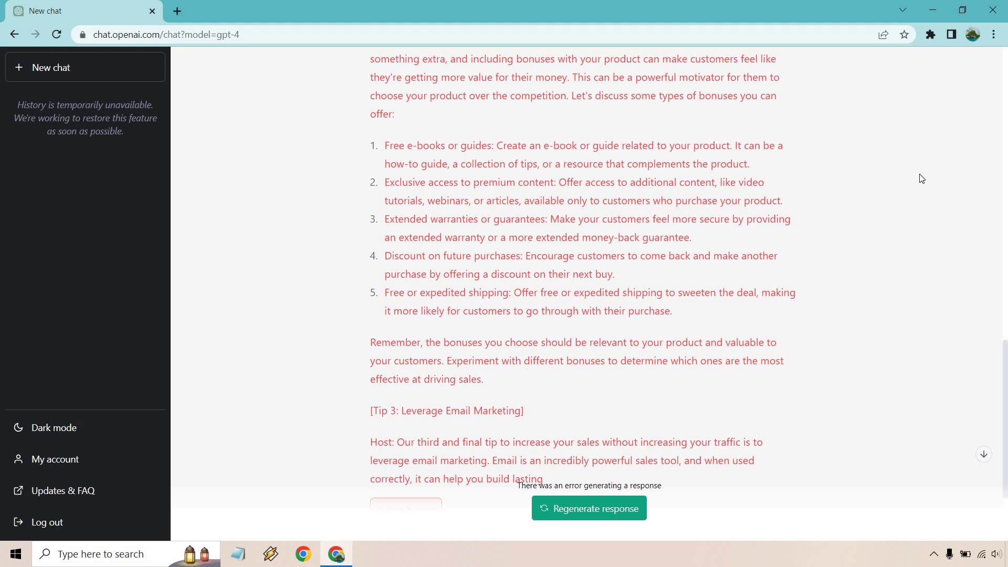
scroll(923, 179, "down", 3)
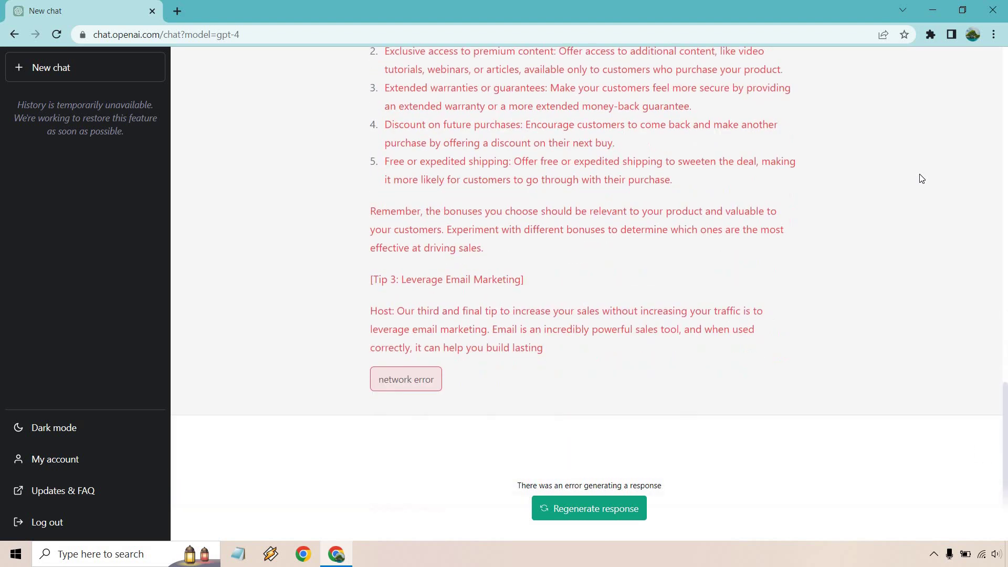
left_click(617, 517)
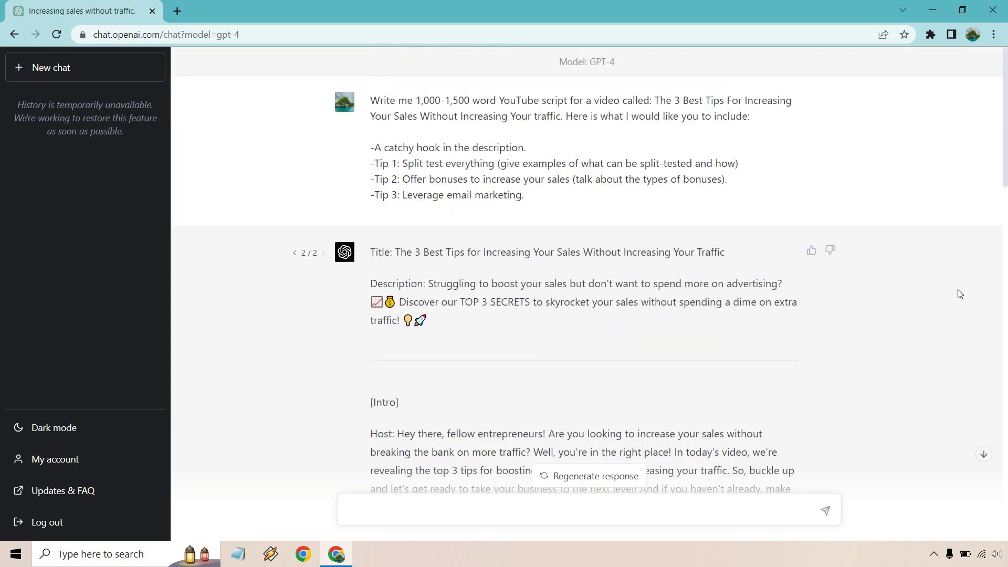
scroll(960, 294, "down", 8)
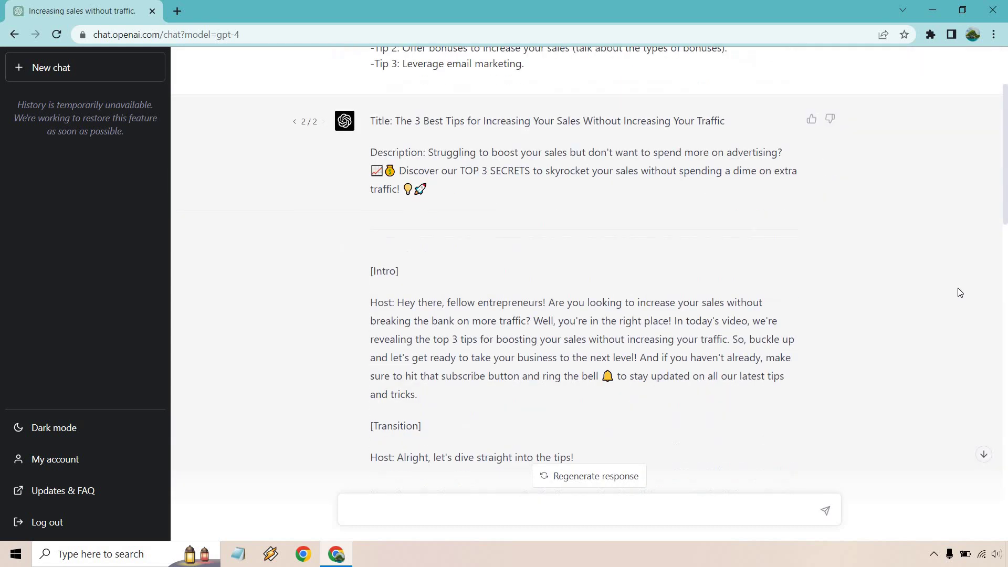
scroll(927, 214, "down", 6)
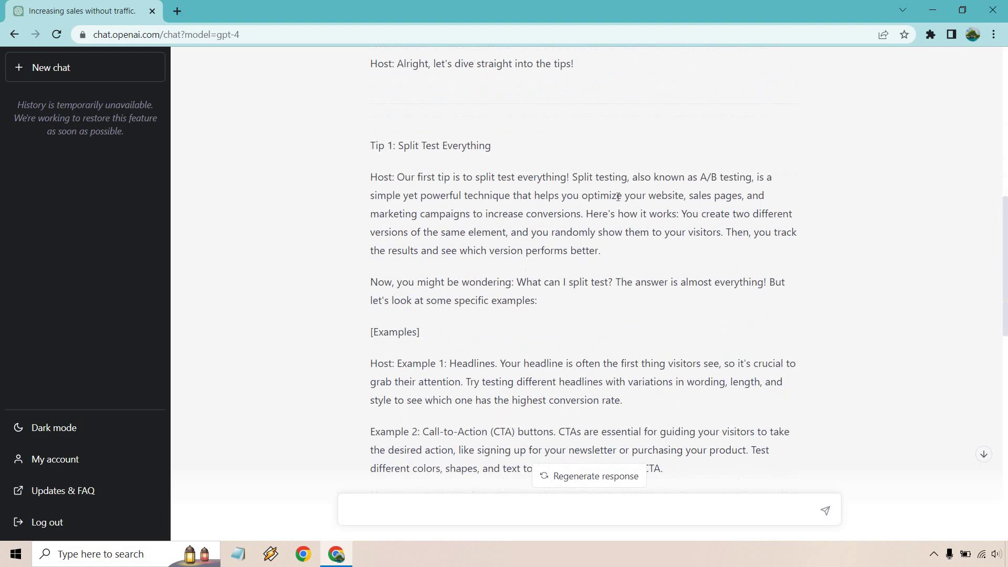
scroll(547, 191, "down", 7)
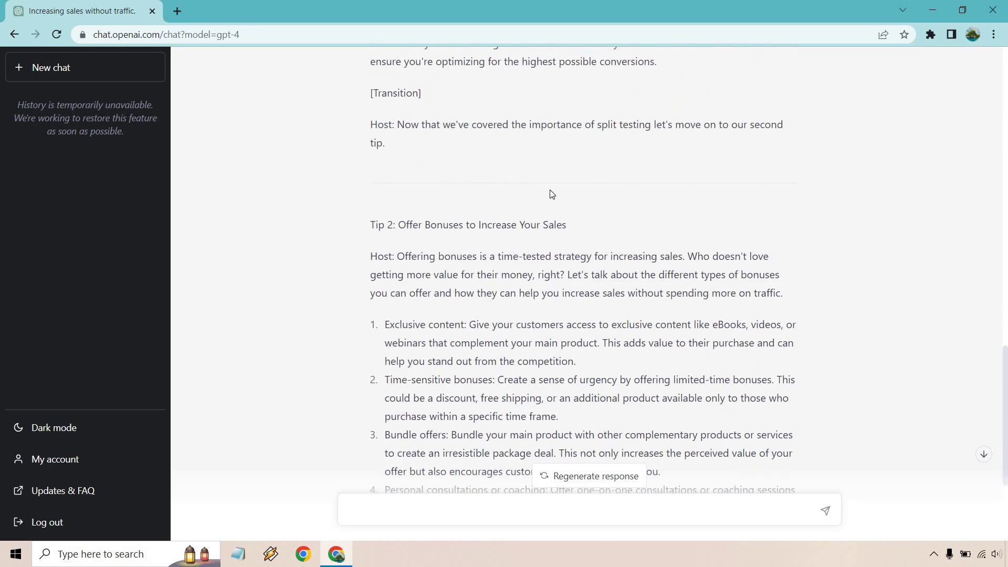
scroll(554, 192, "down", 4)
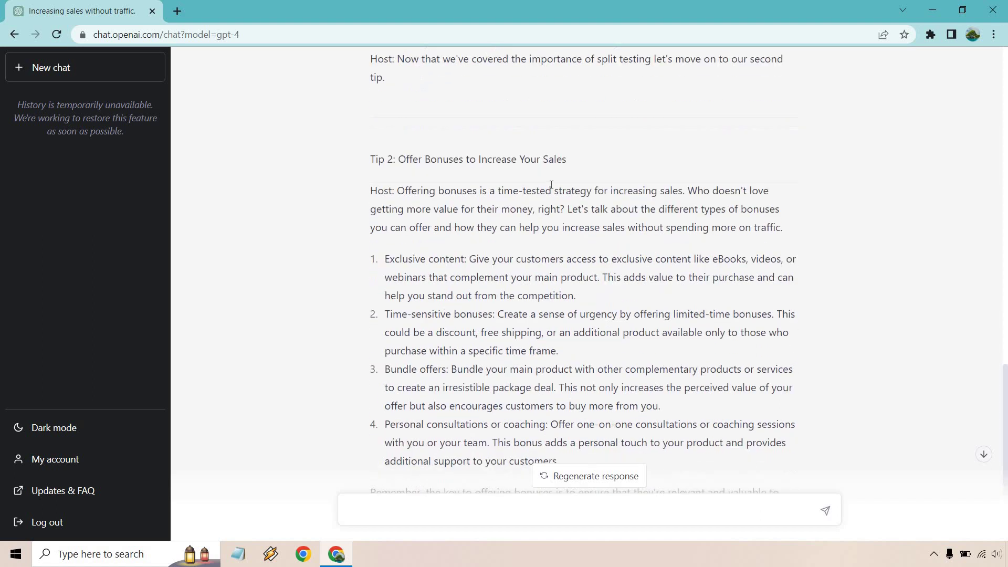
scroll(616, 217, "up", 3)
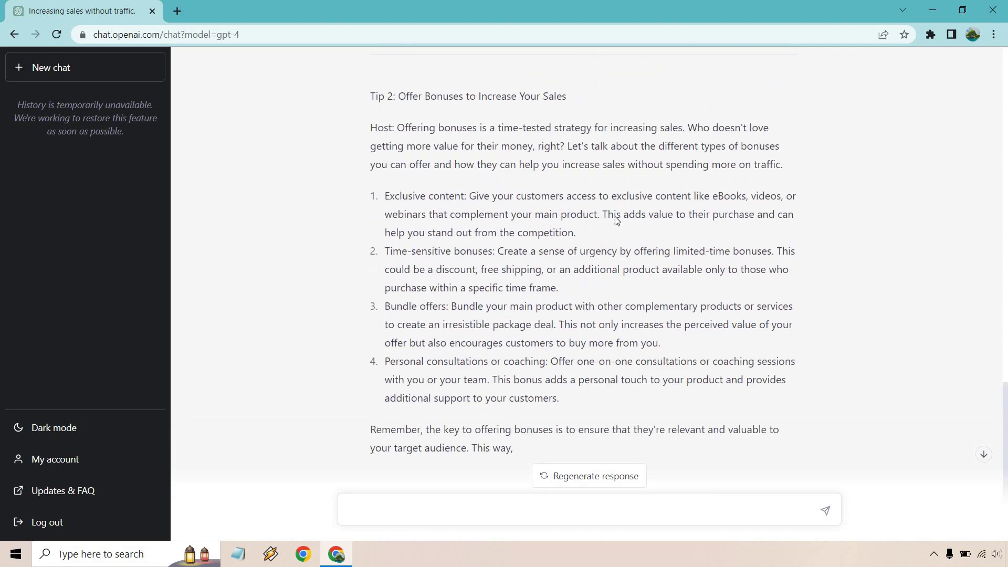
scroll(617, 219, "down", 3)
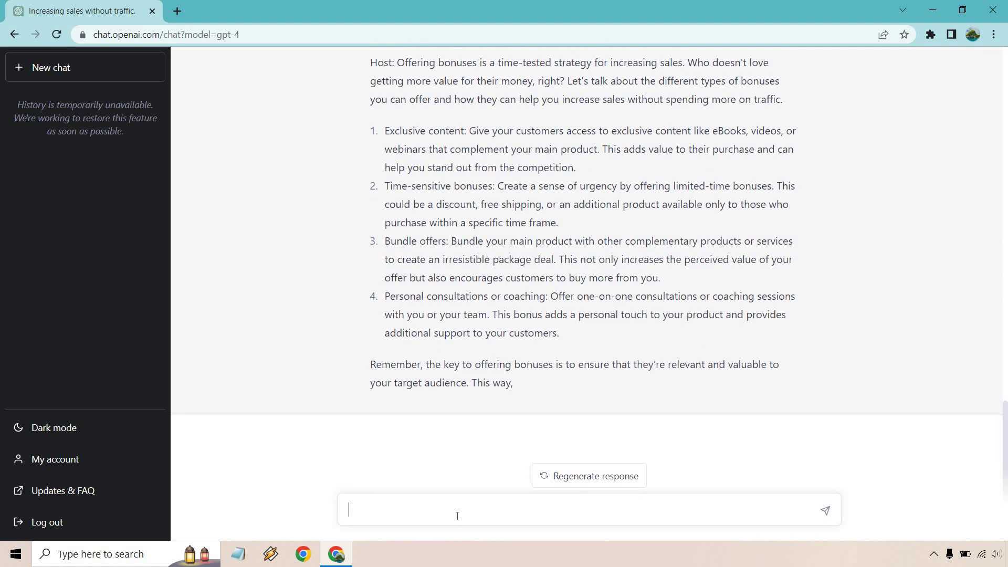
- Ask GPT-4 to 'Continue finishing the script' so the reply resumes at Tip 3
type("Continue finishing the script.")
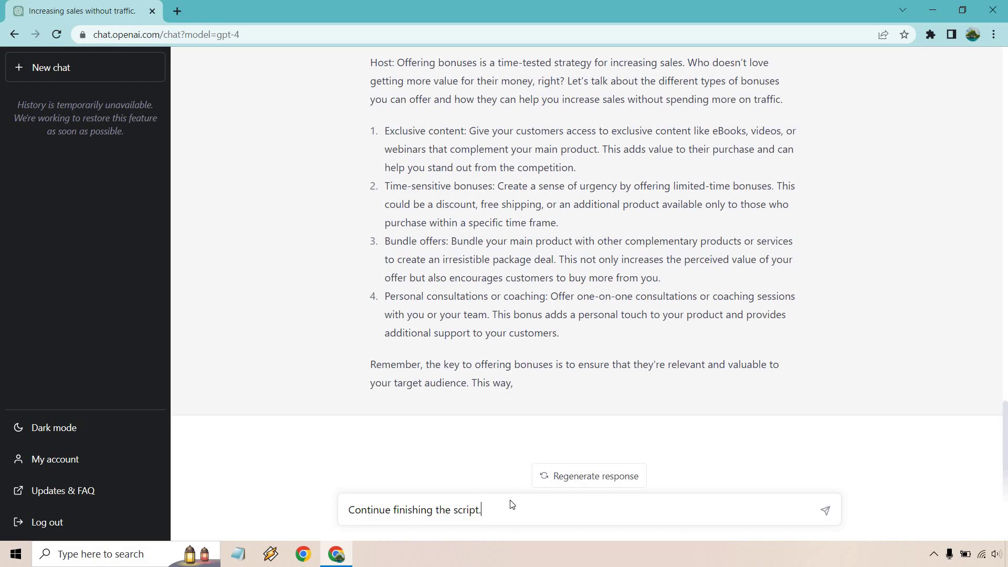
key("Return")
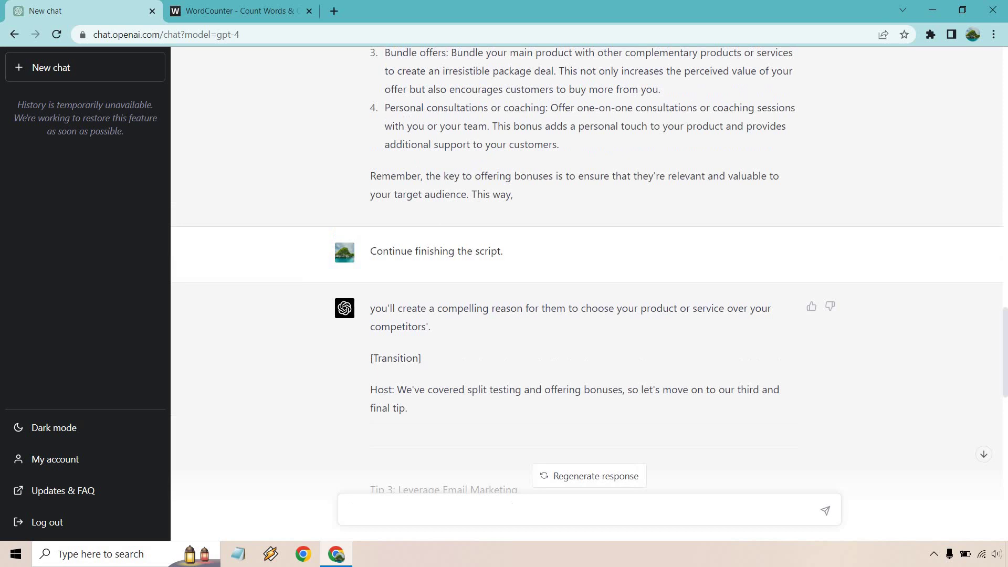
- Follow the continuation through Tip 3 email marketing to the 'happy selling!' conclusion, then switch to WordCounter
scroll(922, 191, "down", 2)
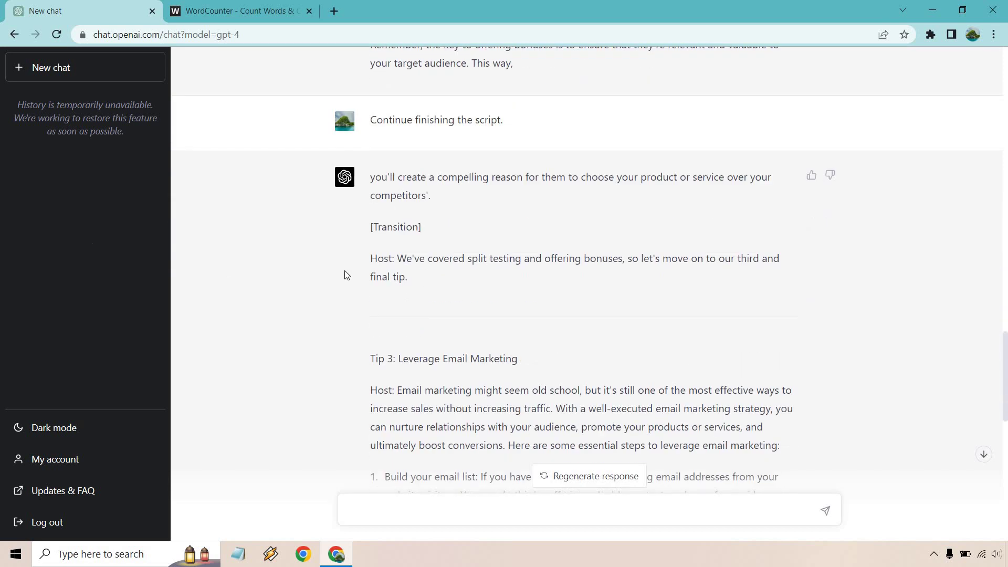
scroll(252, 251, "down", 1)
scroll(254, 253, "down", 2)
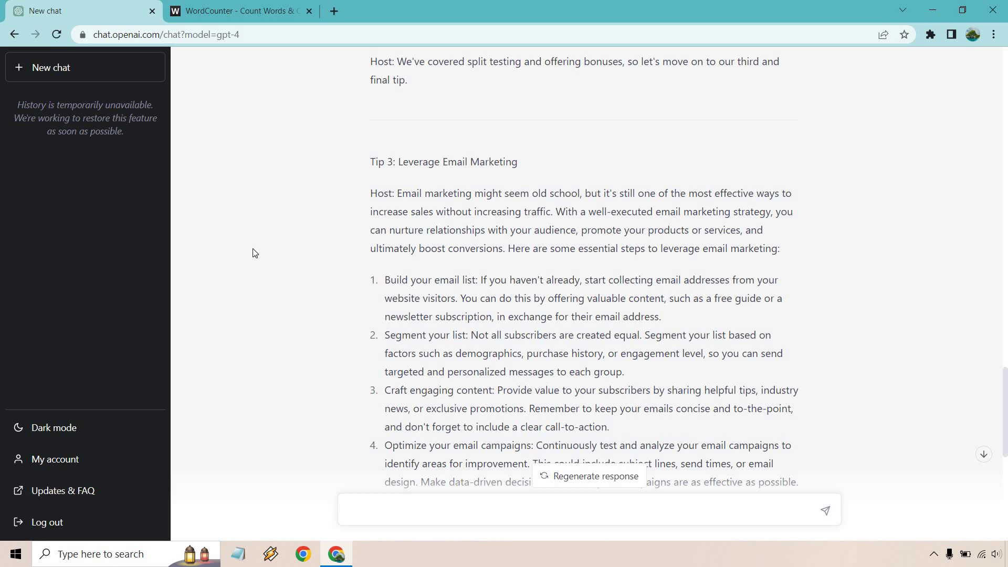
scroll(254, 254, "down", 1)
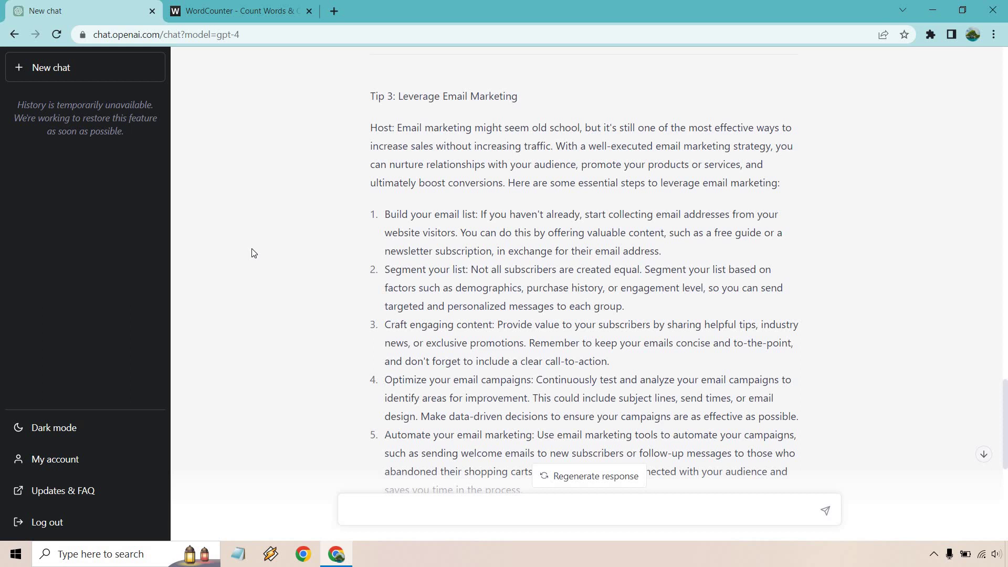
scroll(253, 253, "down", 1)
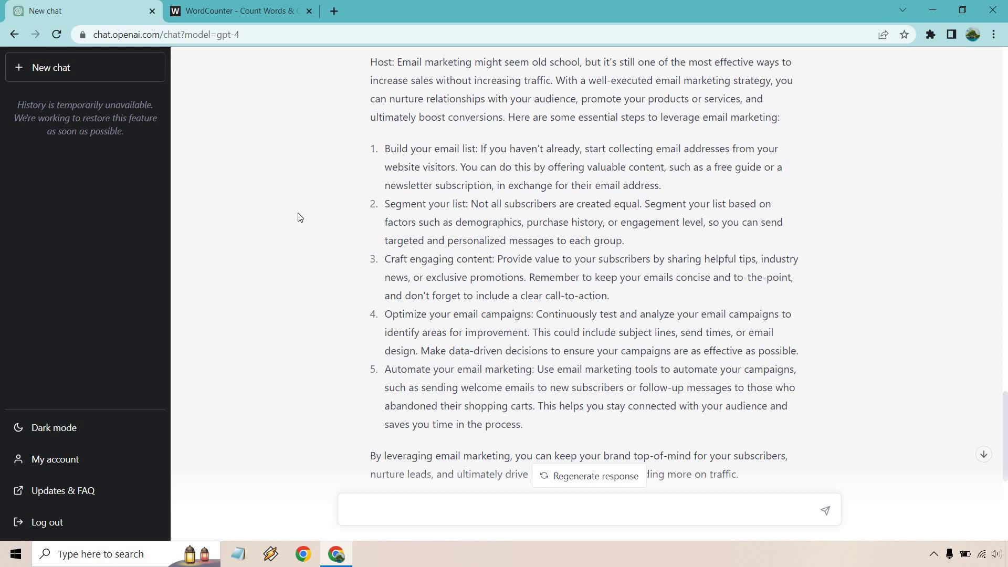
scroll(300, 217, "down", 1)
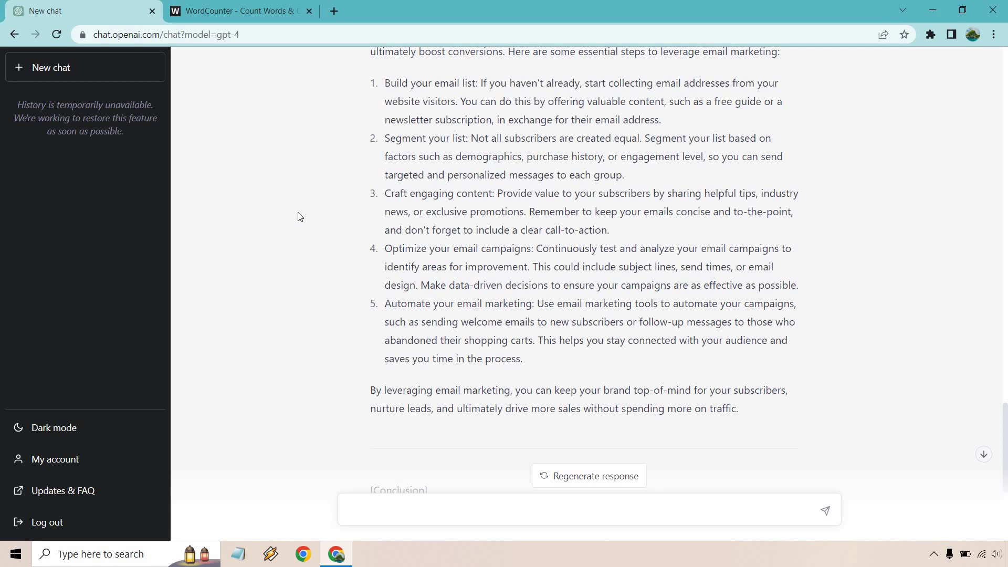
scroll(299, 217, "down", 2)
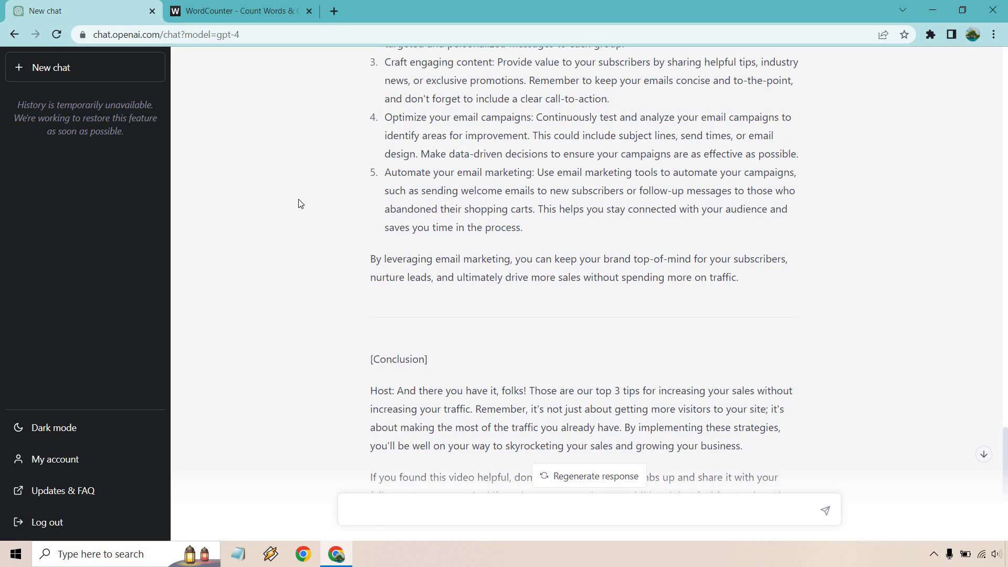
scroll(301, 204, "down", 2)
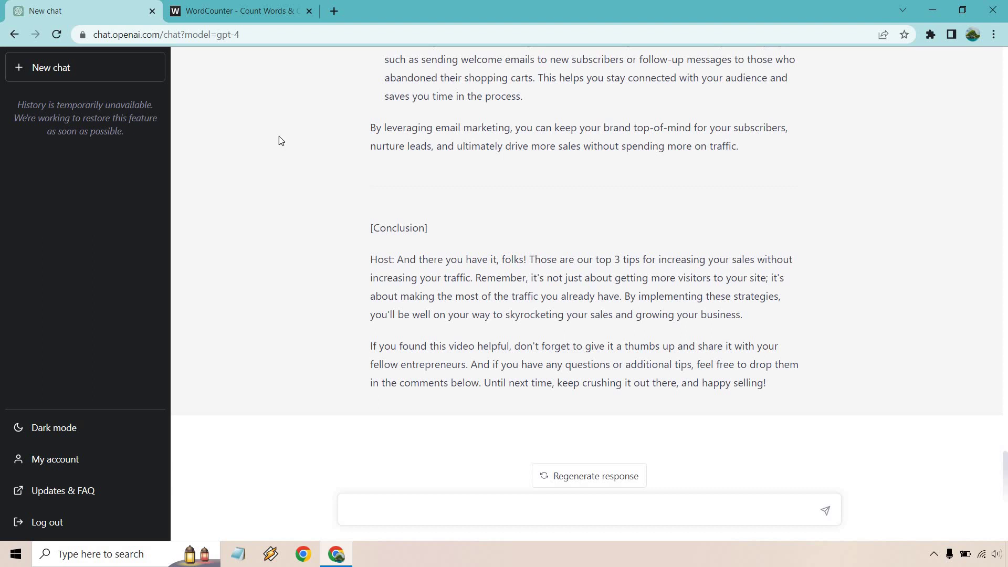
left_click(215, 8)
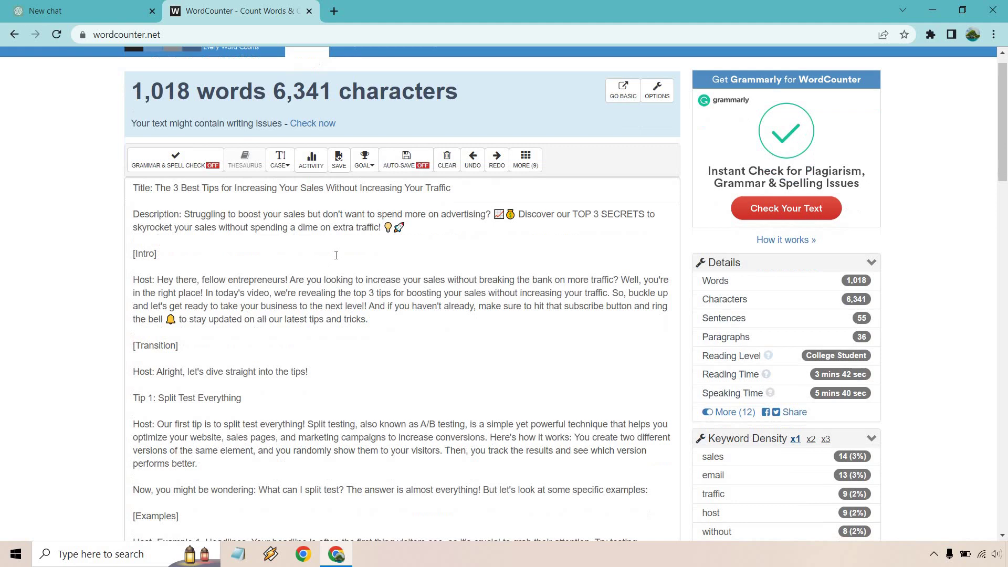
- Check WordCounter's totals of 1,018 words and 6,341 characters, then return to ChatGPT
scroll(370, 230, "down", 10)
scroll(371, 230, "down", 12)
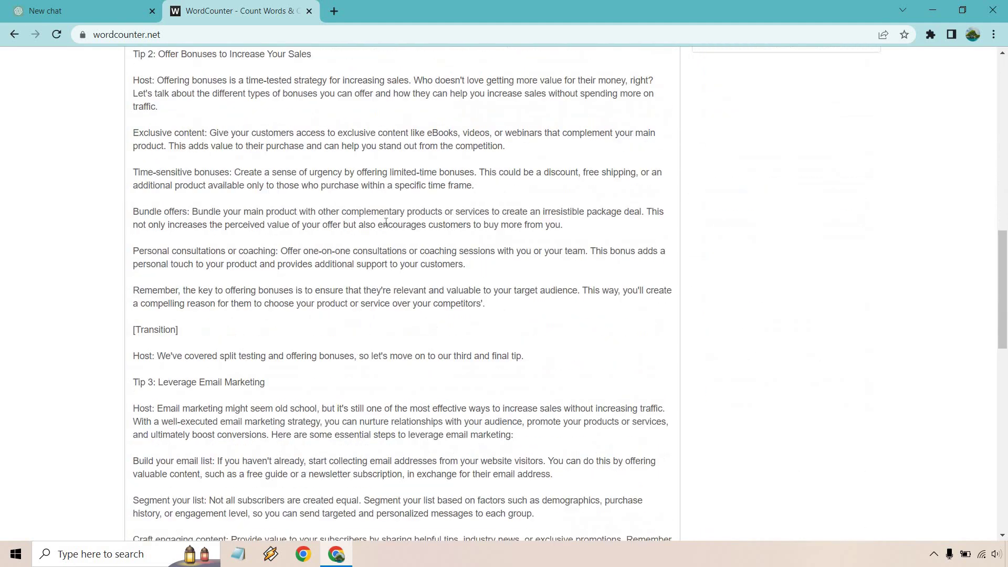
scroll(412, 253, "up", 20)
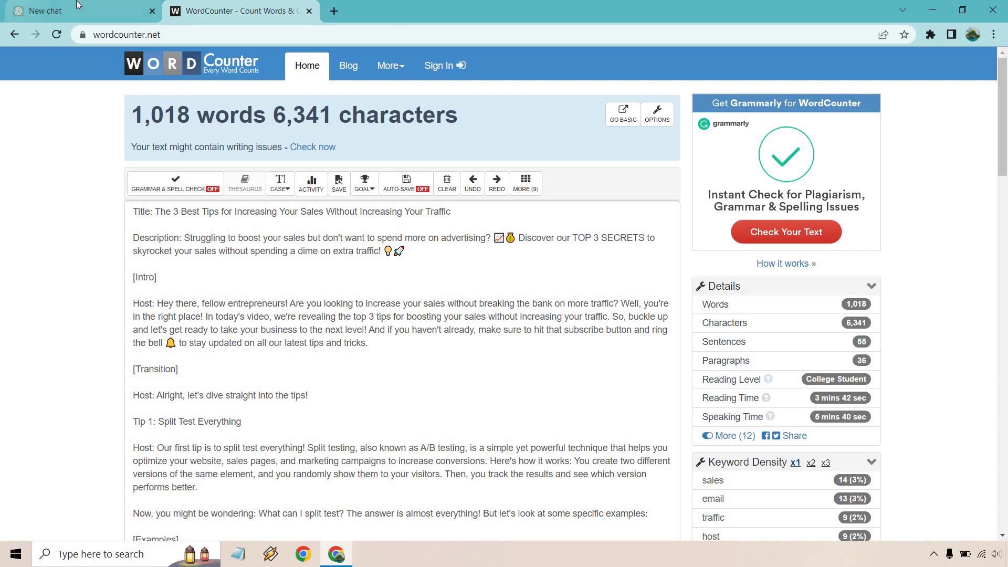
left_click(76, 5)
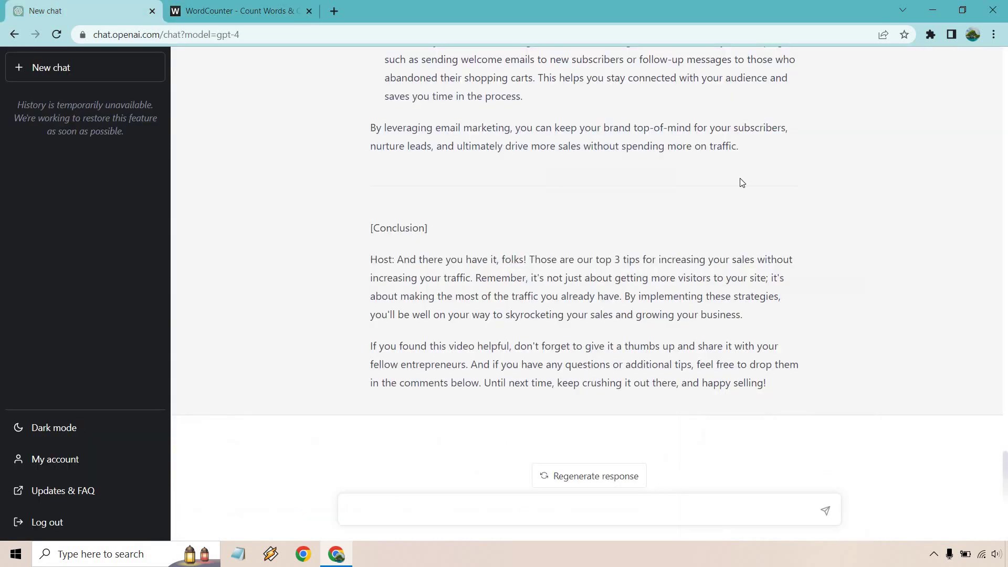
scroll(983, 343, "up", 10)
scroll(984, 343, "up", 20)
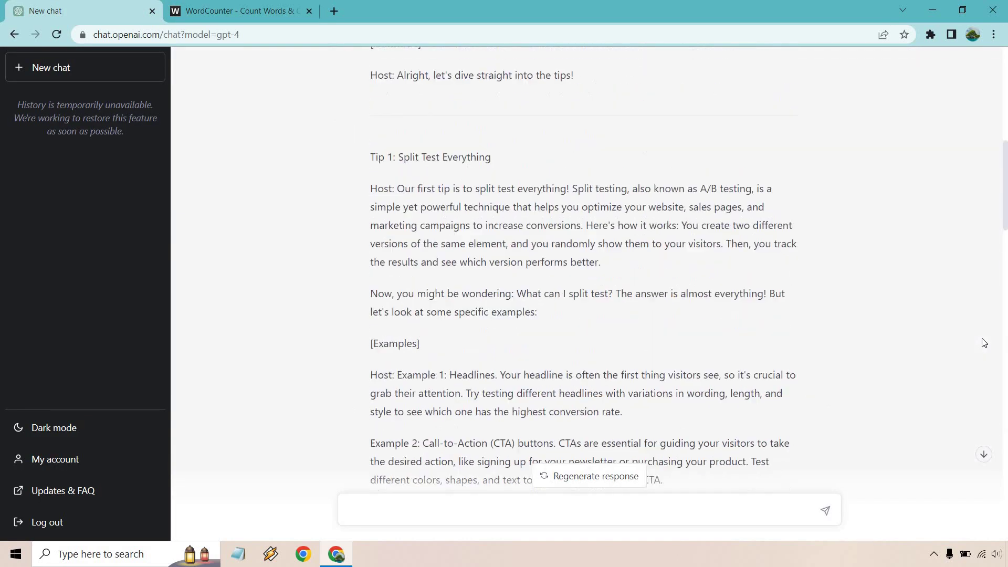